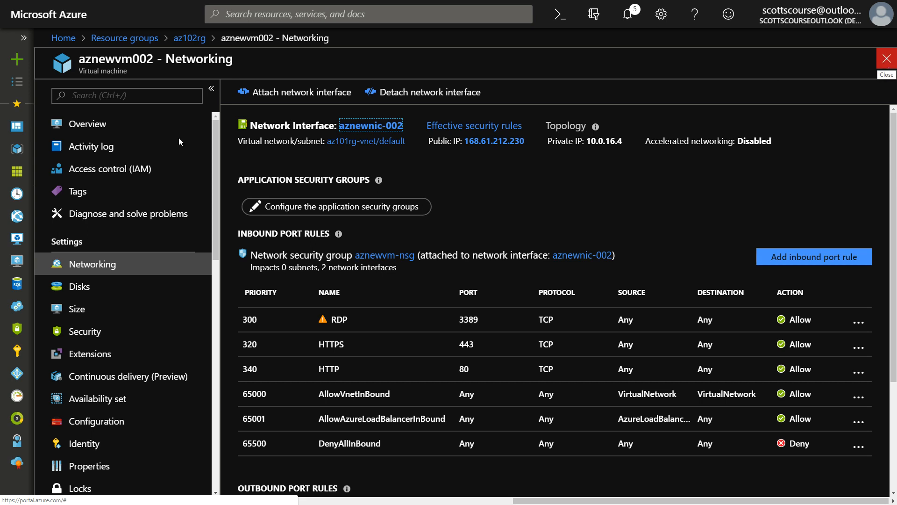
Open the az101rg-vnet virtual network from the az102rg resource group, with the resources sorted by type.
{"action": "left_click", "coordinate": [134, 37]}
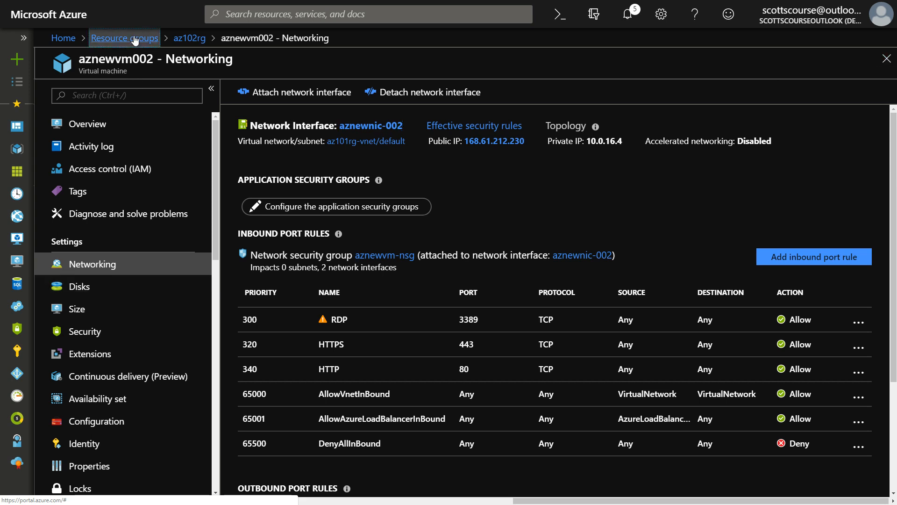
{"action": "left_click", "coordinate": [121, 231]}
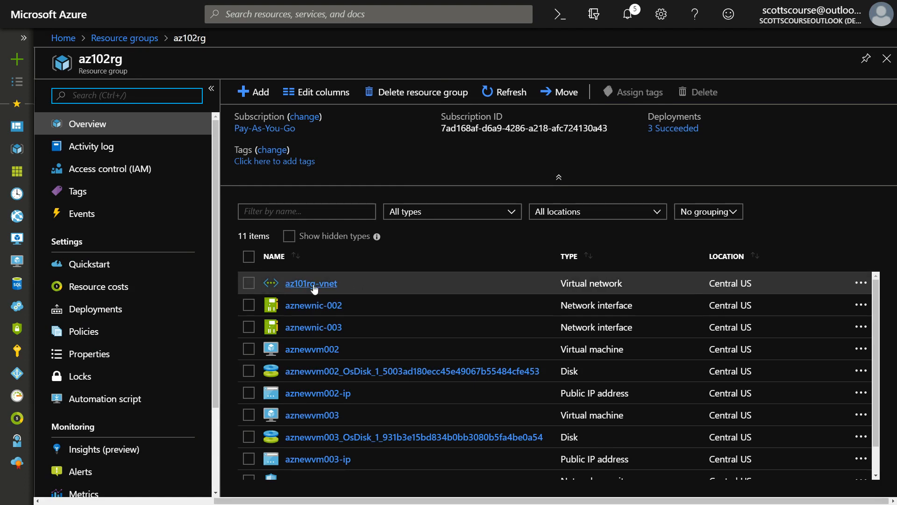
{"action": "left_click", "coordinate": [601, 256]}
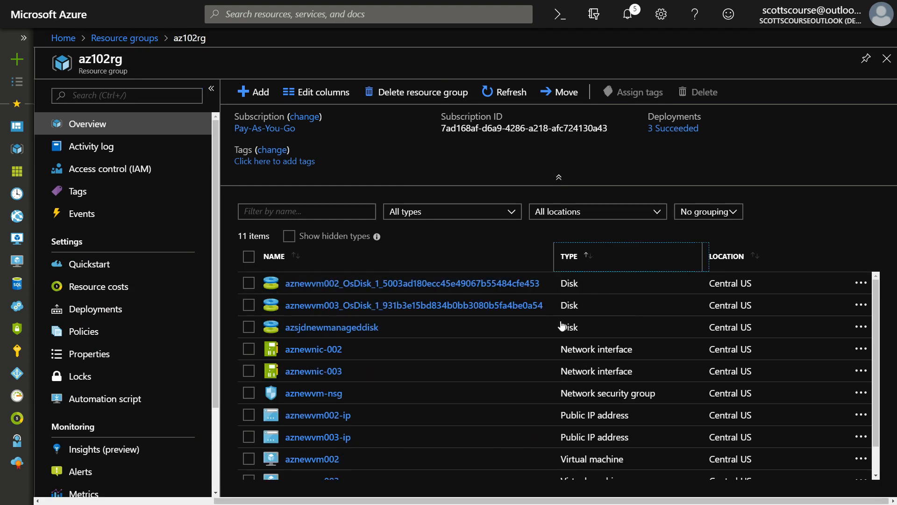
{"action": "scroll", "coordinate": [506, 341], "scroll_direction": "down", "scroll_amount": 1}
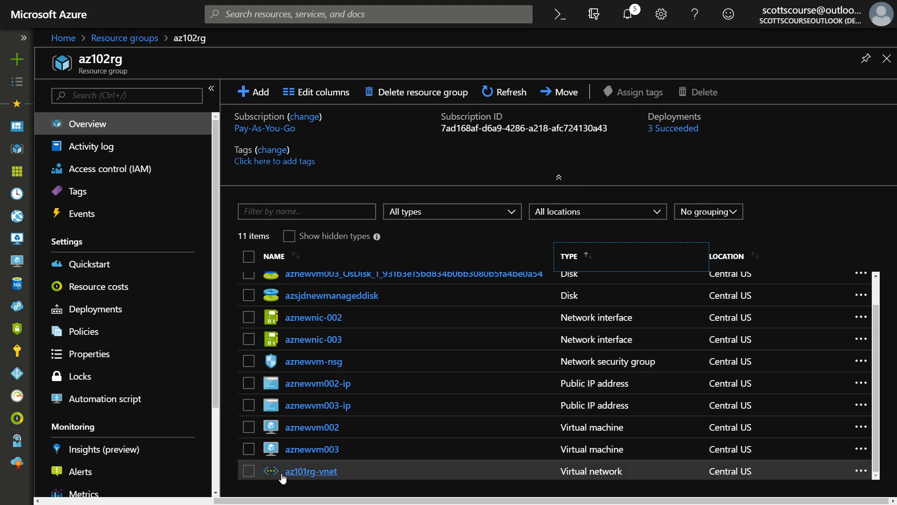
{"action": "left_click", "coordinate": [297, 472]}
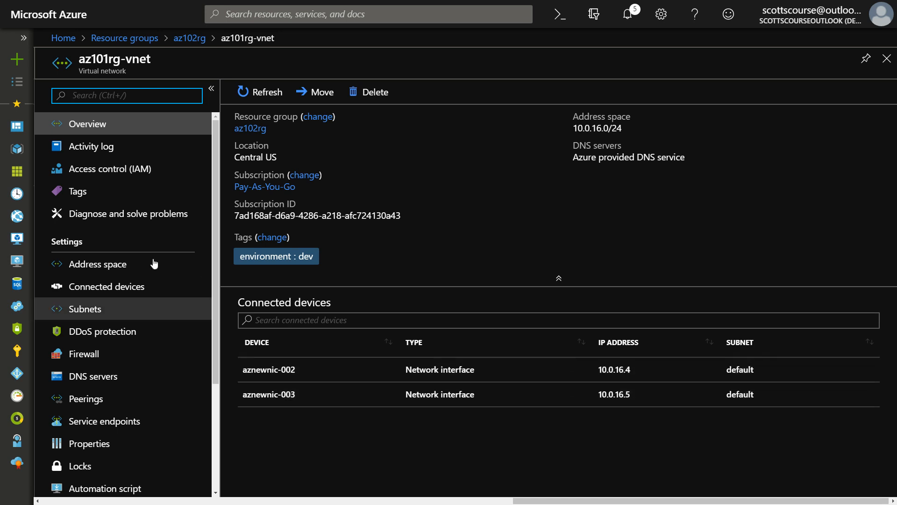
Copy the virtual network's existing address range from its address space and check its subnets.
{"action": "left_click", "coordinate": [121, 265]}
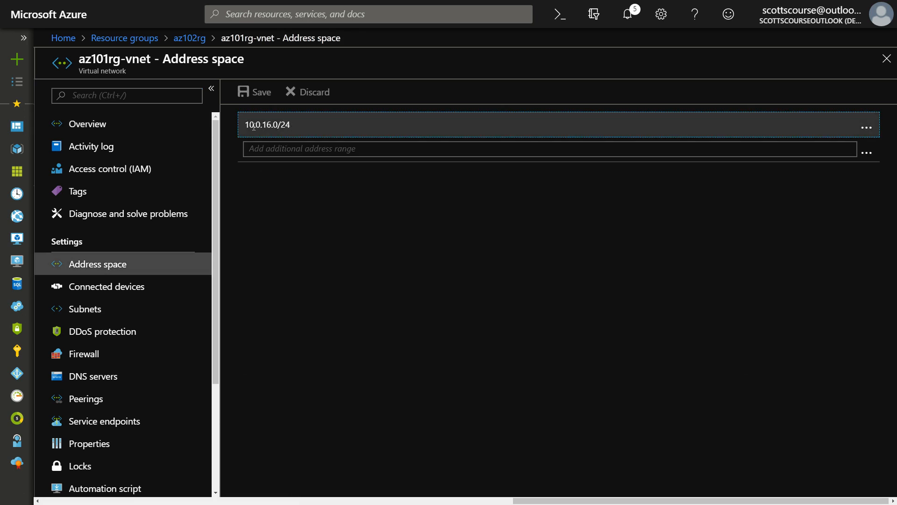
{"action": "left_click", "coordinate": [271, 124]}
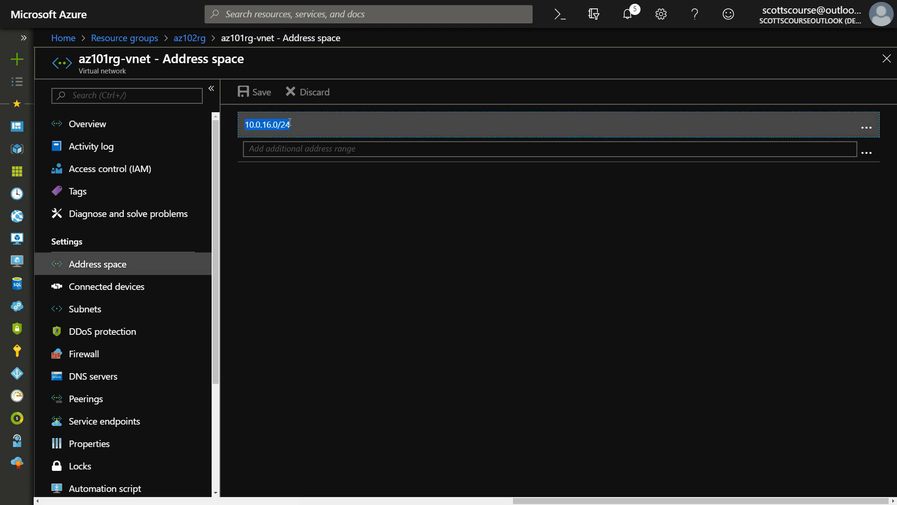
{"action": "triple_click", "coordinate": [264, 127]}
{"action": "key", "text": "ctrl+c"}
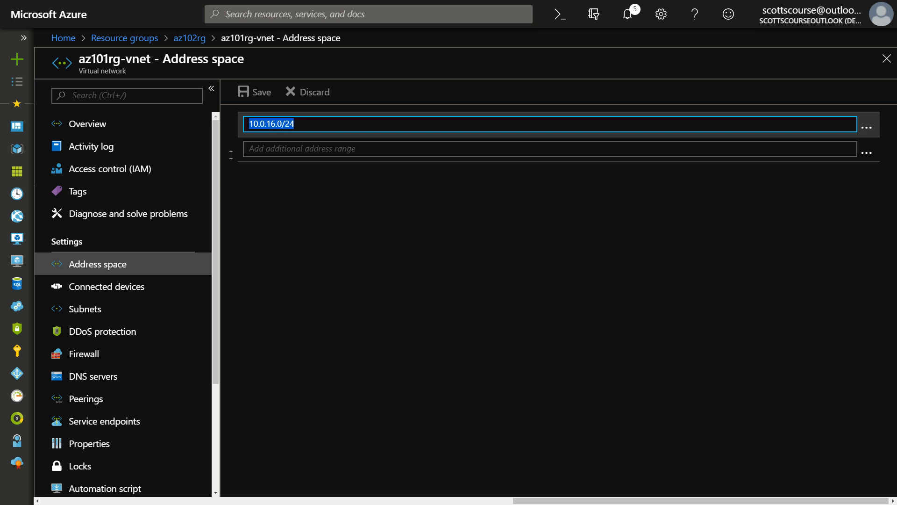
{"action": "left_click", "coordinate": [87, 309]}
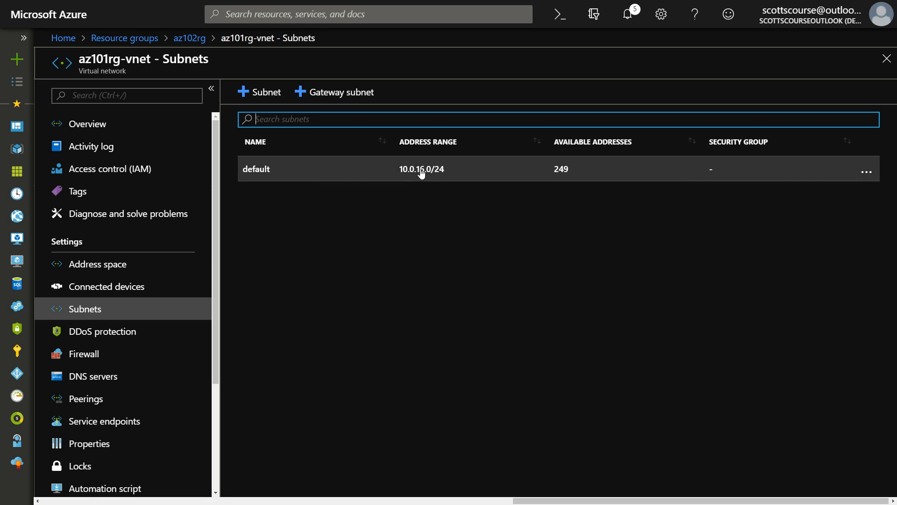
Add the address range 10.16.16.0/24 to the virtual network's address space and save the change.
{"action": "left_click", "coordinate": [96, 264]}
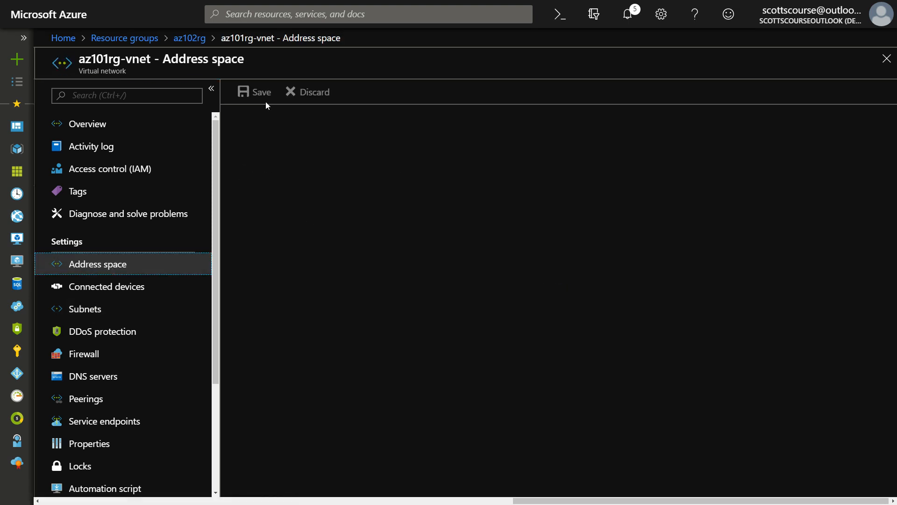
{"action": "left_click", "coordinate": [268, 148]}
{"action": "key", "text": "ctrl+v"}
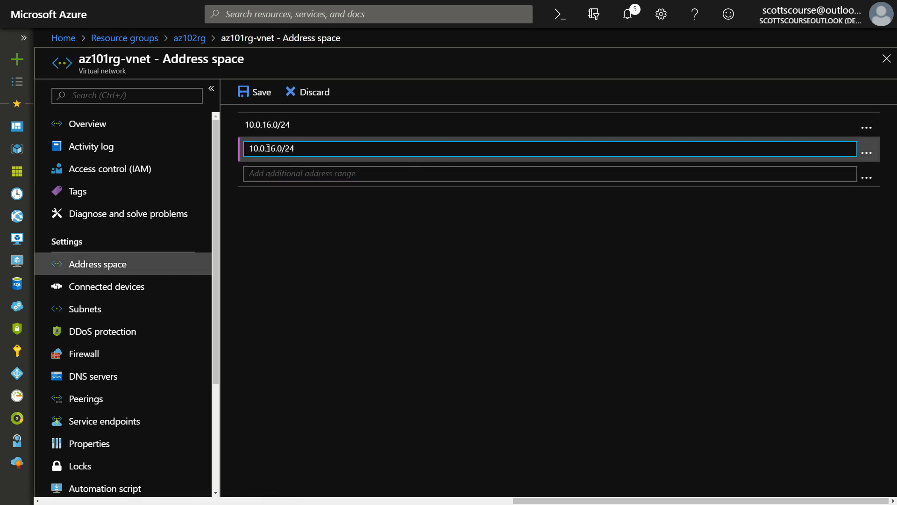
{"action": "double_click", "coordinate": [262, 148]}
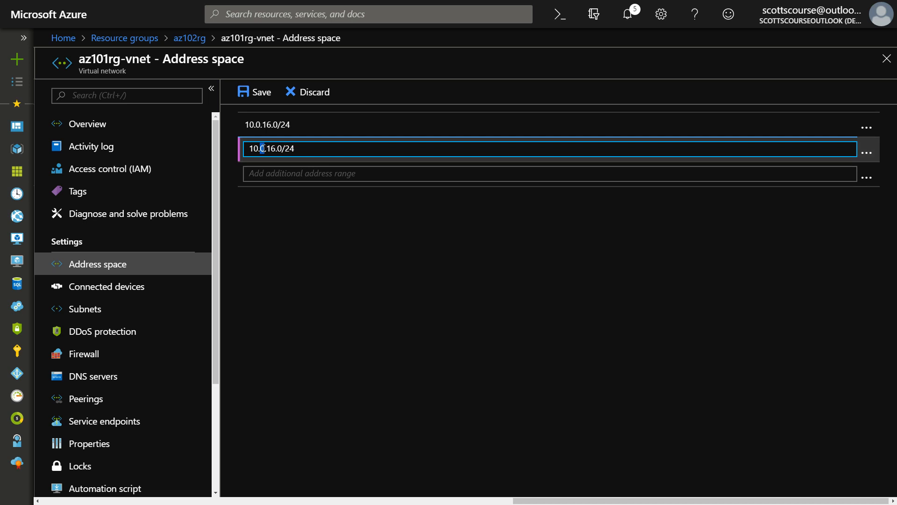
{"action": "type", "text": "16"}
{"action": "left_click", "coordinate": [254, 92]}
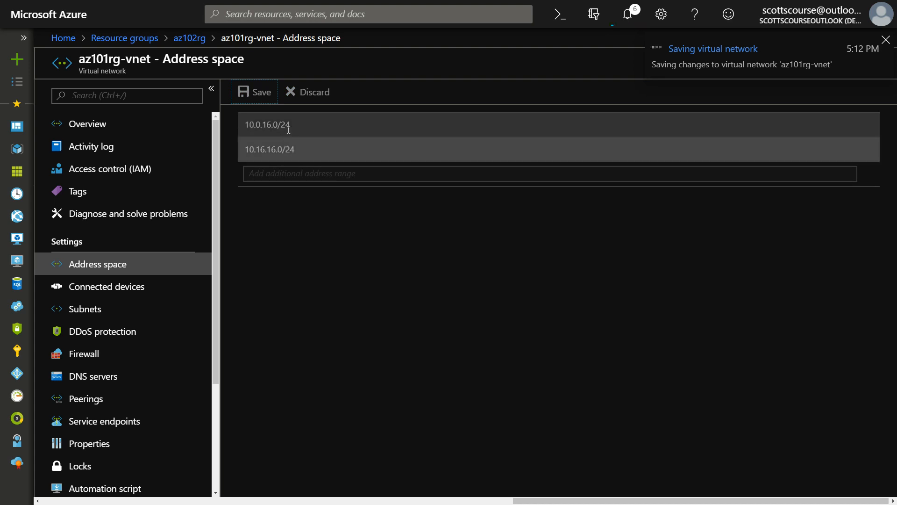
Add a subnet named second with the address range 10.16.16.0/24 to the virtual network.
{"action": "left_click", "coordinate": [86, 311]}
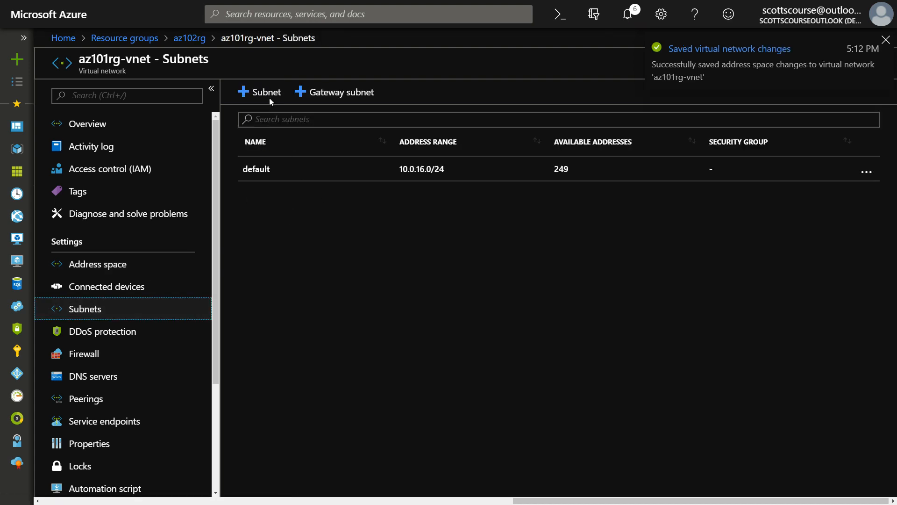
{"action": "left_click", "coordinate": [270, 96]}
{"action": "type", "text": "second"}
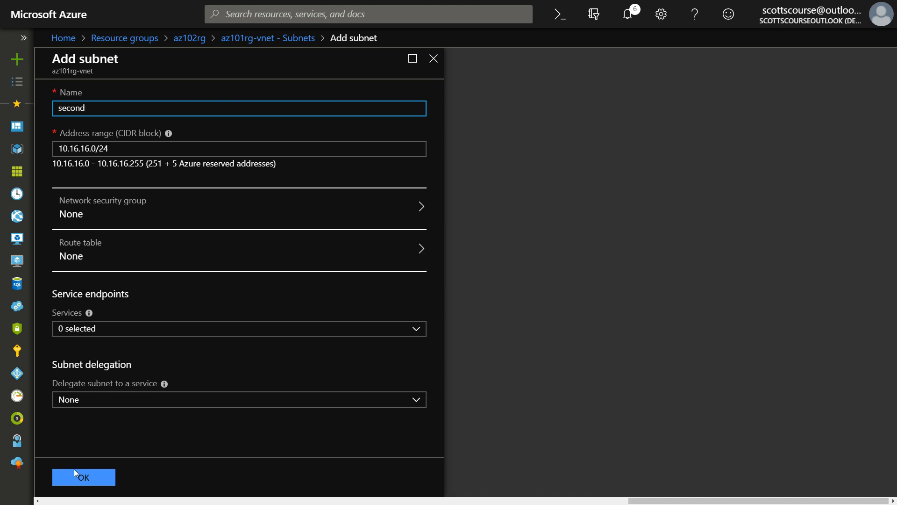
{"action": "left_click", "coordinate": [110, 476]}
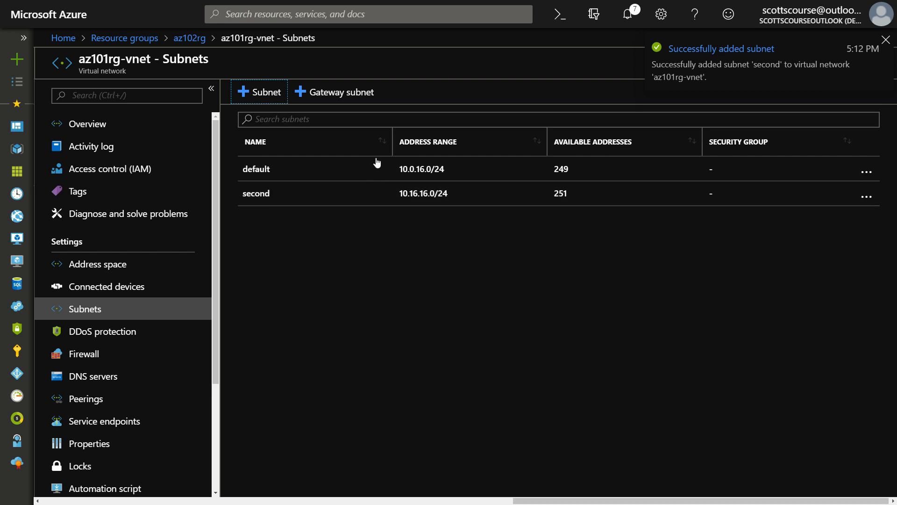
Review the virtual network's connected devices and open the networking settings of the aznewvm002 virtual machine in az102rg.
{"action": "left_click", "coordinate": [85, 125]}
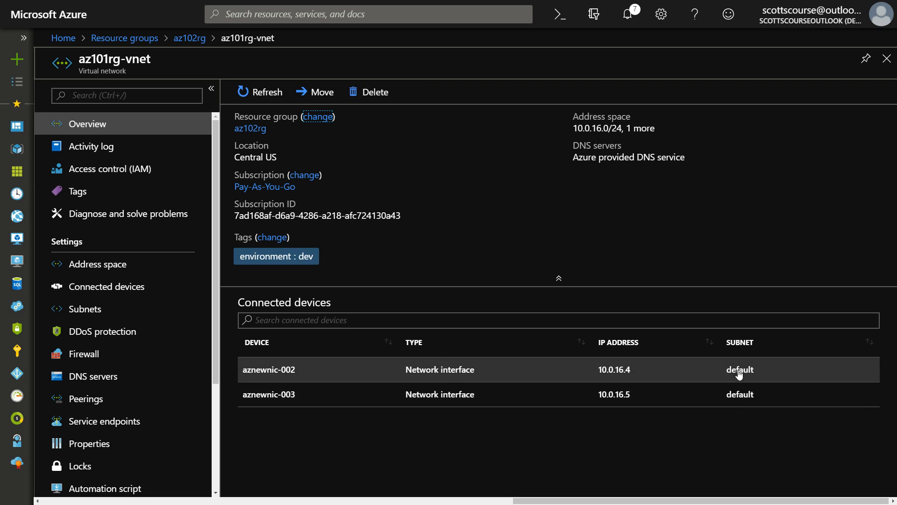
{"action": "left_click", "coordinate": [190, 39]}
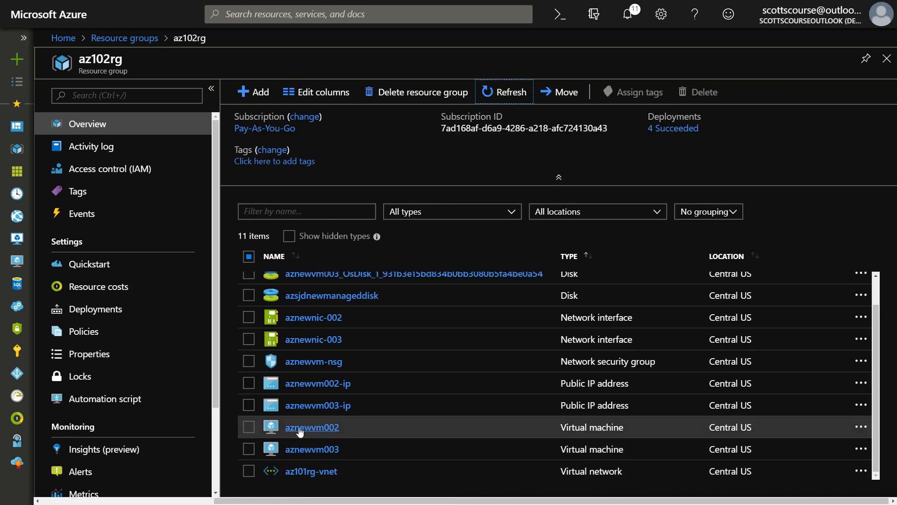
{"action": "left_click", "coordinate": [301, 428]}
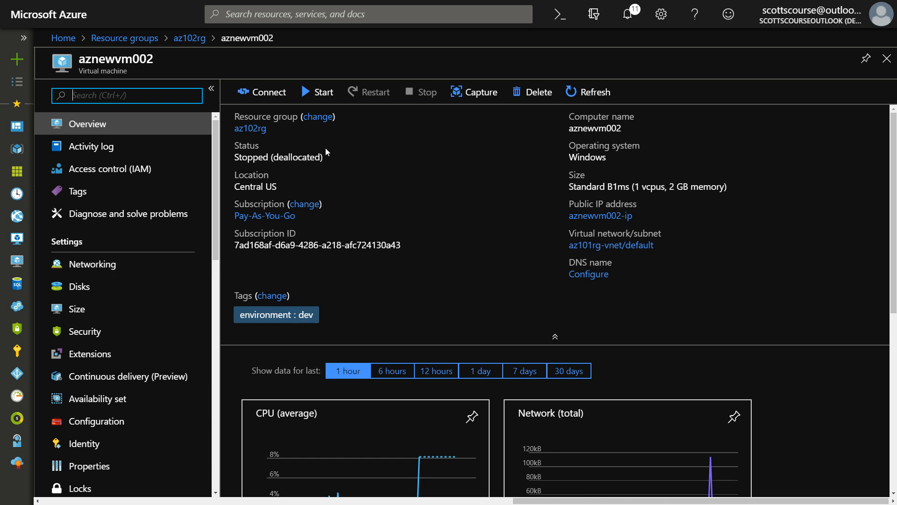
{"action": "left_click", "coordinate": [110, 267]}
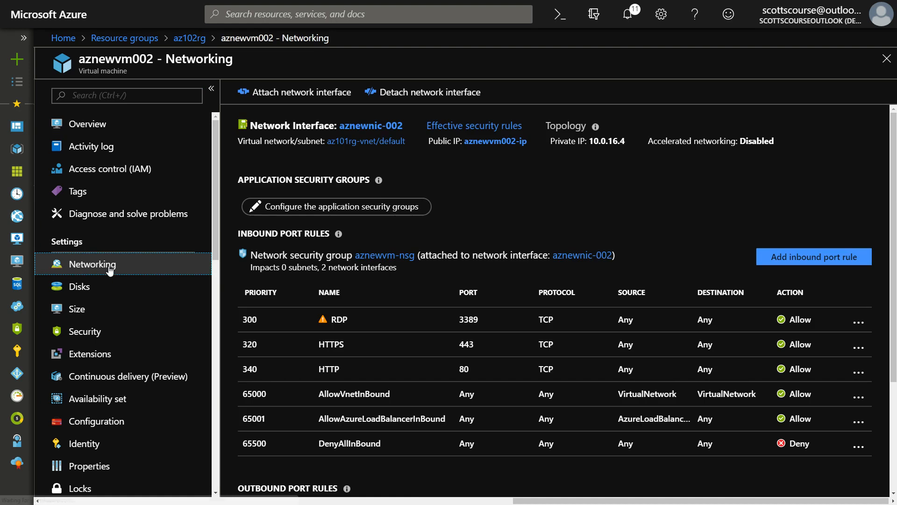
Create a network interface named azsjdnetwork on the second (10.16.16.0/24) subnet and attach it to aznewvm002.
{"action": "left_click", "coordinate": [303, 93]}
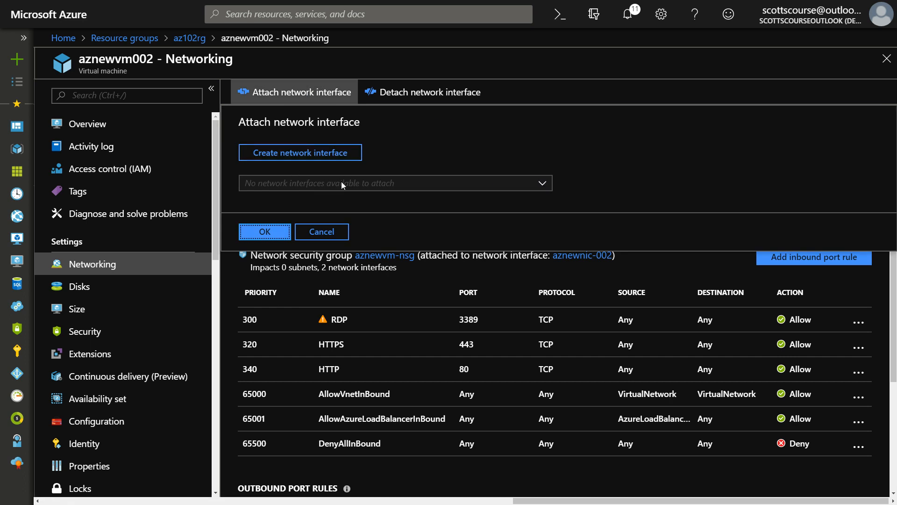
{"action": "left_click", "coordinate": [301, 157]}
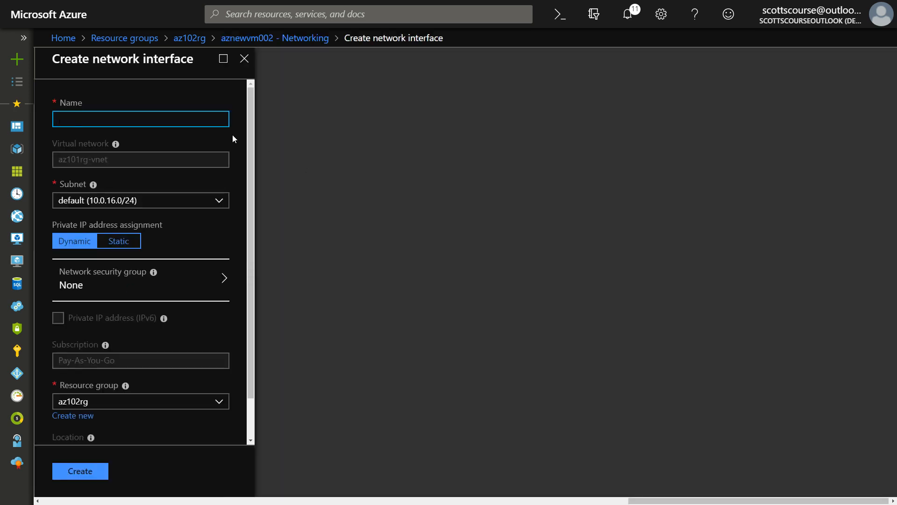
{"action": "type", "text": "azsjdnetwork"}
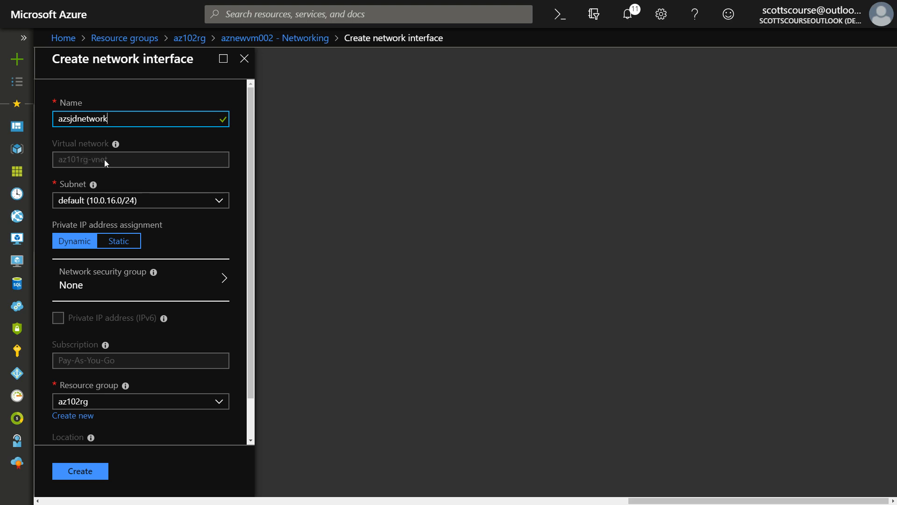
{"action": "mouse_move", "coordinate": [116, 147]}
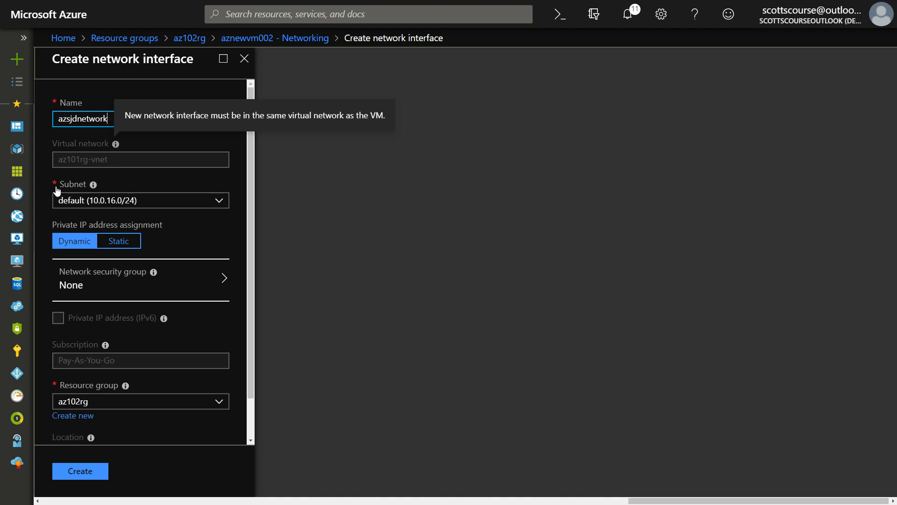
{"action": "left_click", "coordinate": [110, 204]}
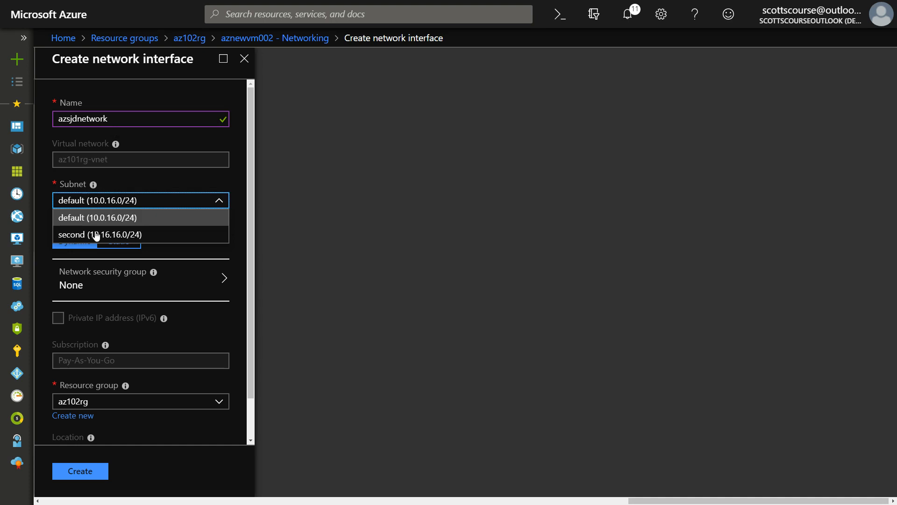
{"action": "left_click", "coordinate": [79, 235]}
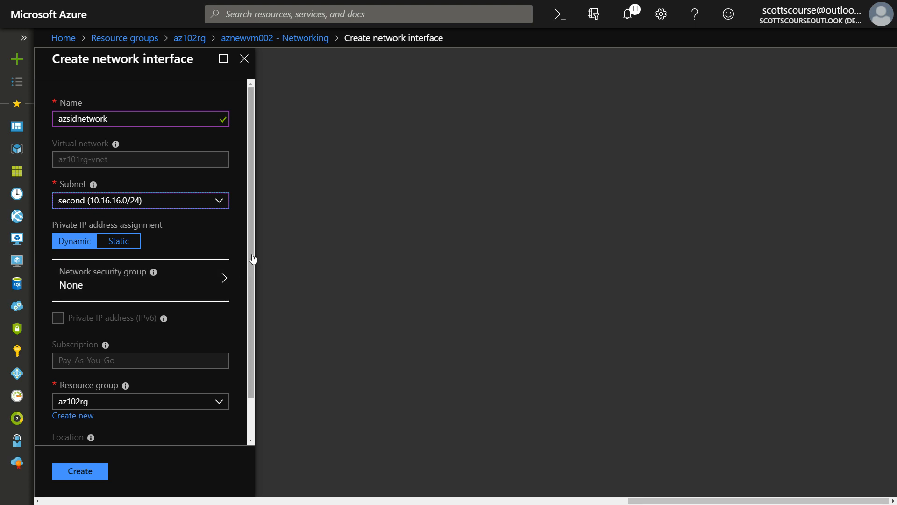
{"action": "scroll", "coordinate": [228, 338], "scroll_direction": "down", "scroll_amount": 1}
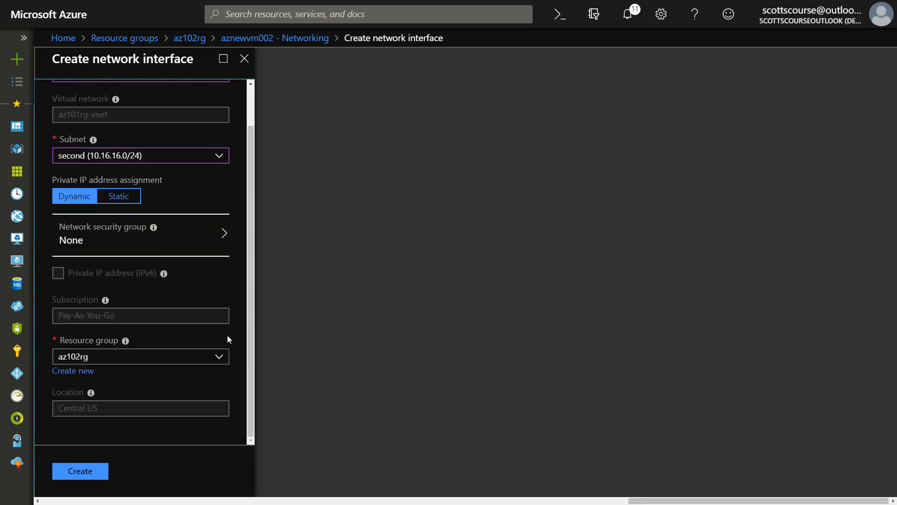
{"action": "left_click", "coordinate": [80, 471]}
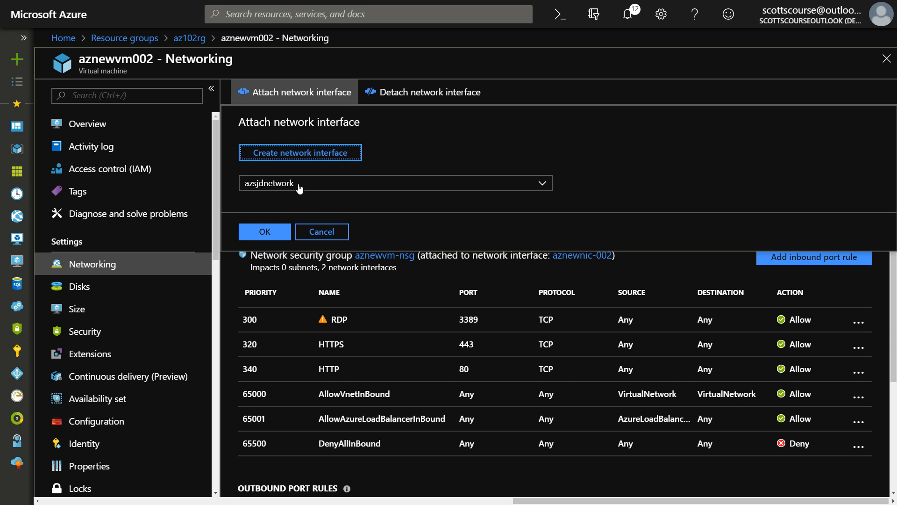
{"action": "left_click", "coordinate": [264, 232]}
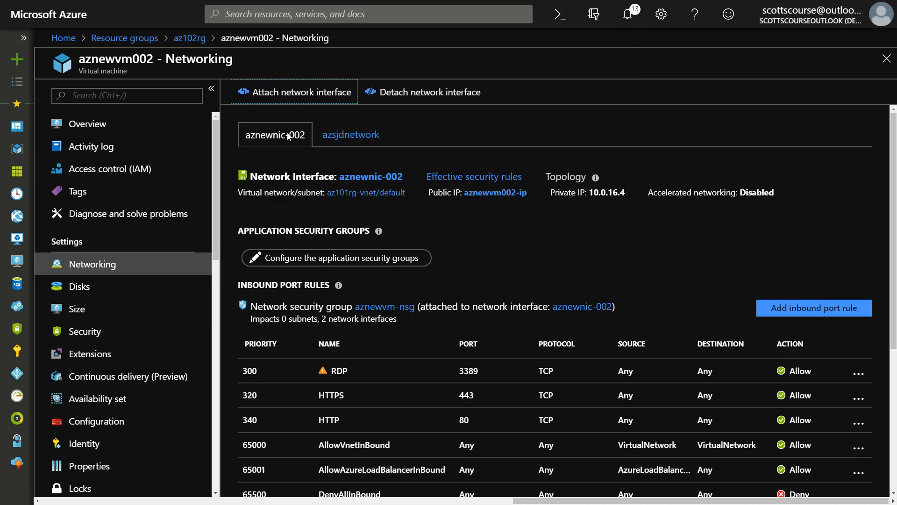
Compare the subnet, IP addresses and security groups of the virtual machine's aznewnic-002 and azsjdnetwork interfaces.
{"action": "left_click", "coordinate": [351, 135]}
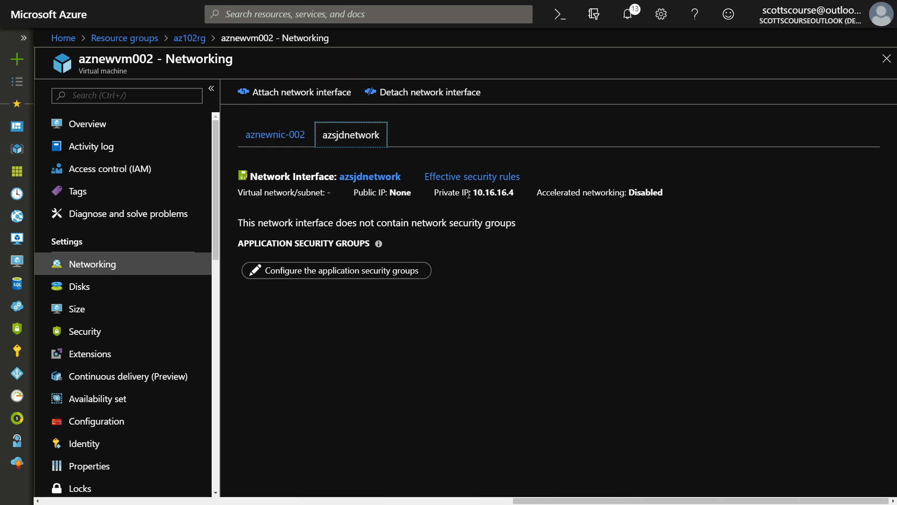
{"action": "left_click_drag", "start_coordinate": [474, 193], "coordinate": [515, 194]}
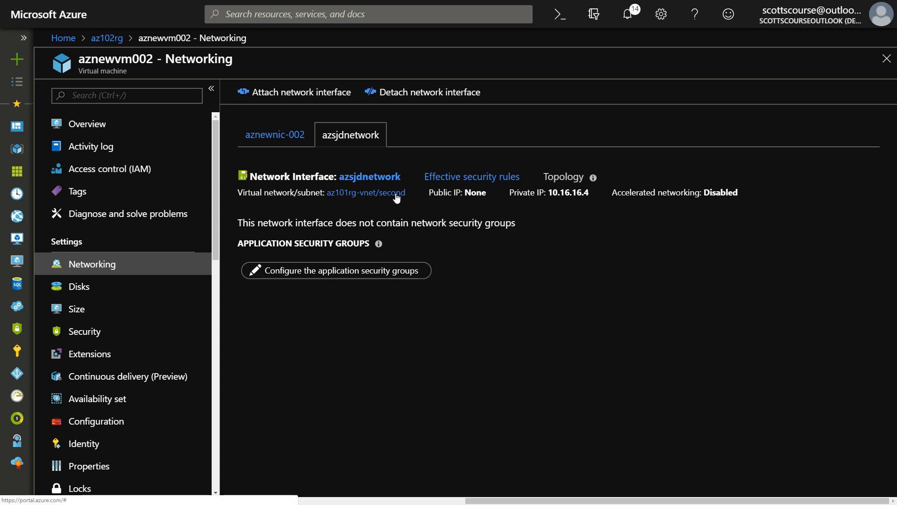
{"action": "left_click", "coordinate": [285, 138]}
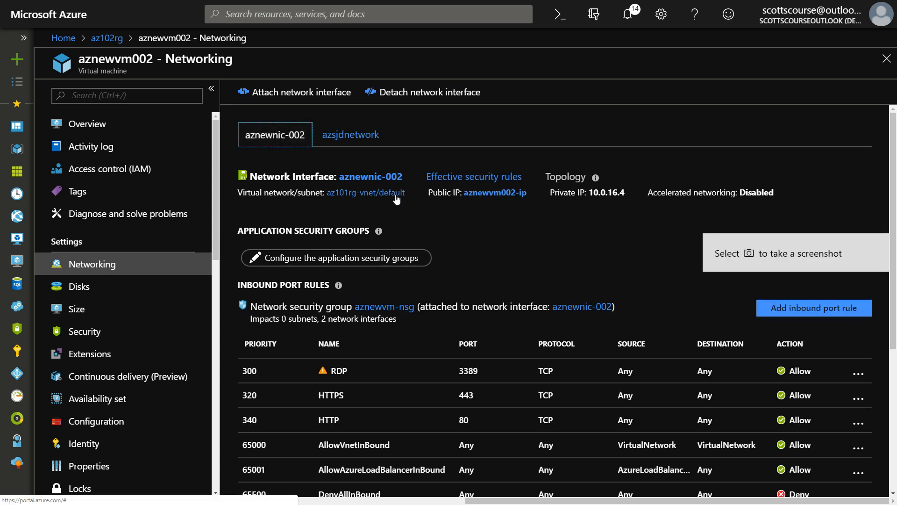
{"action": "left_click", "coordinate": [361, 140]}
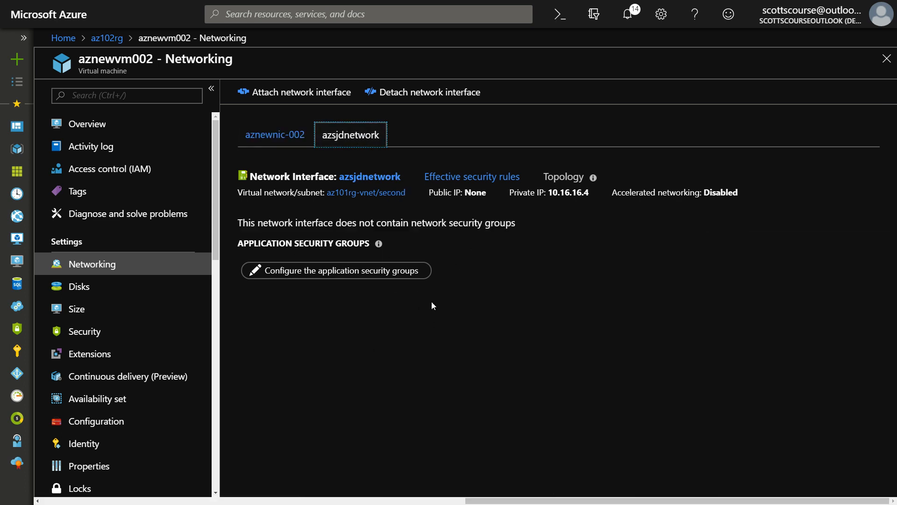
{"action": "left_click", "coordinate": [295, 142]}
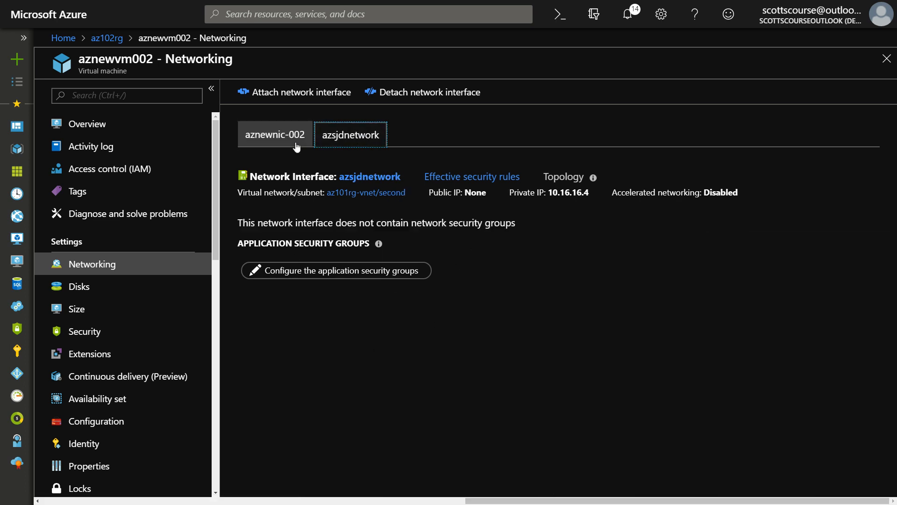
{"action": "left_click", "coordinate": [347, 141]}
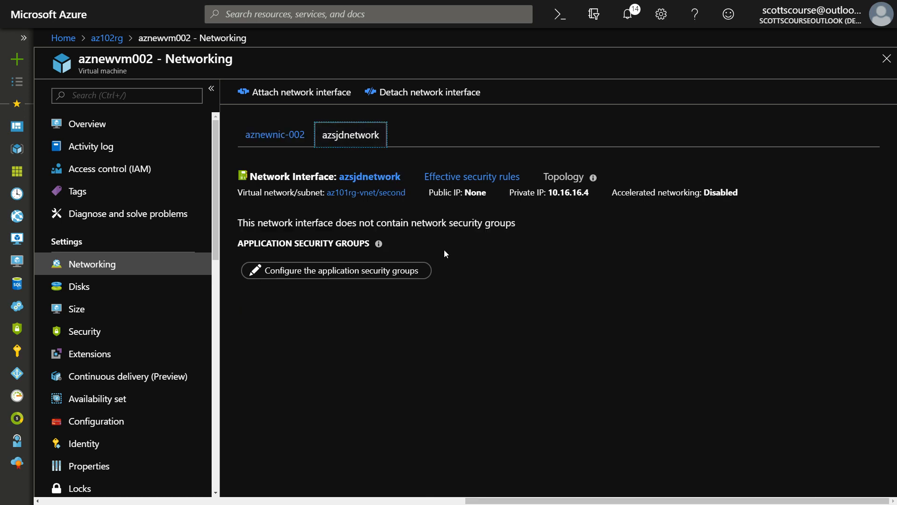
{"action": "left_click", "coordinate": [304, 145]}
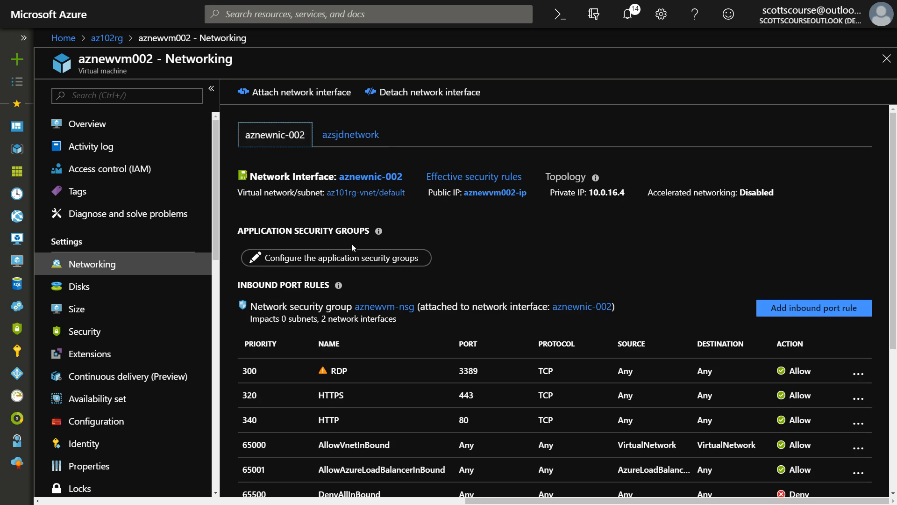
{"action": "left_click", "coordinate": [350, 136]}
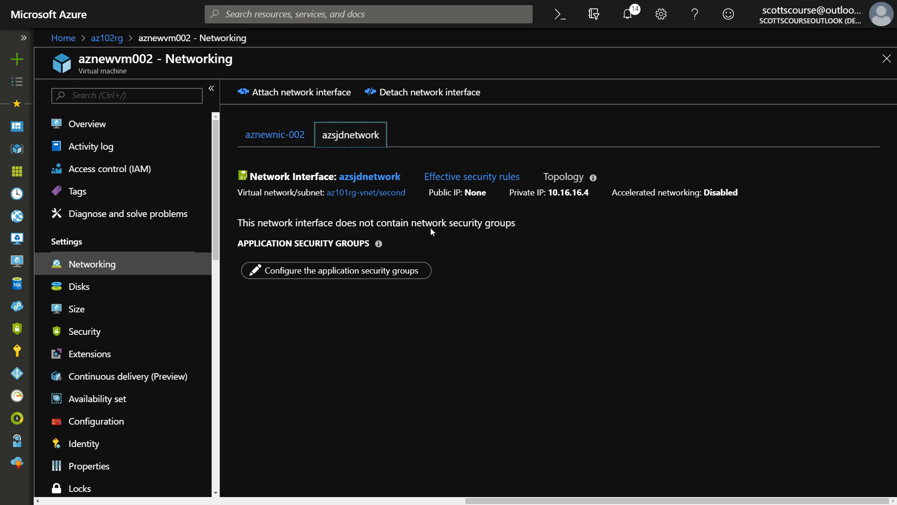